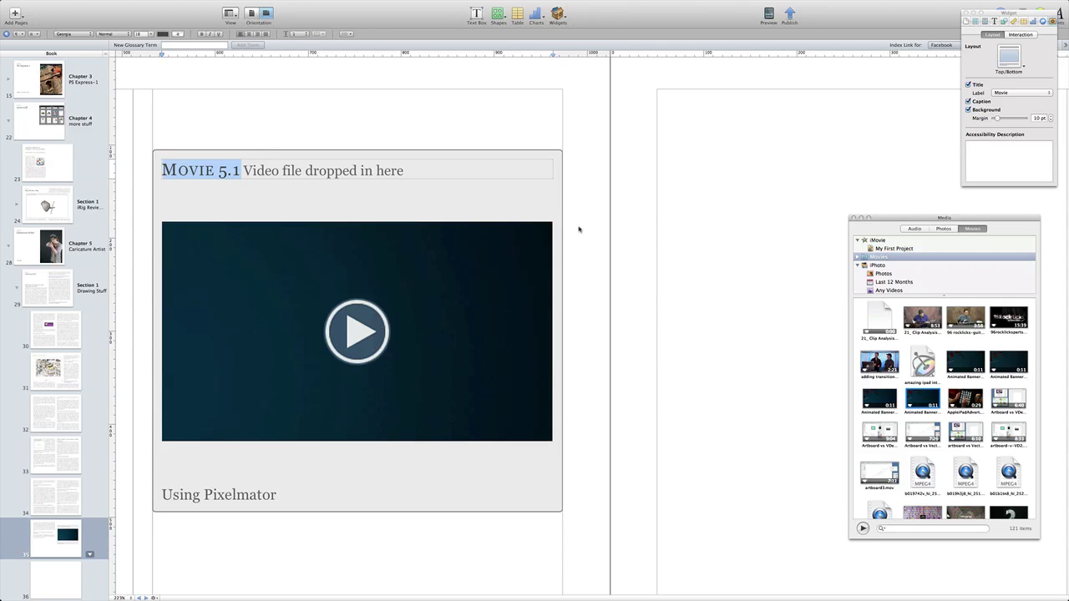
# Dismiss the Widgets menu without inserting anything and scroll the page sidebar up to Intro Media.
pyautogui.click(557, 13)
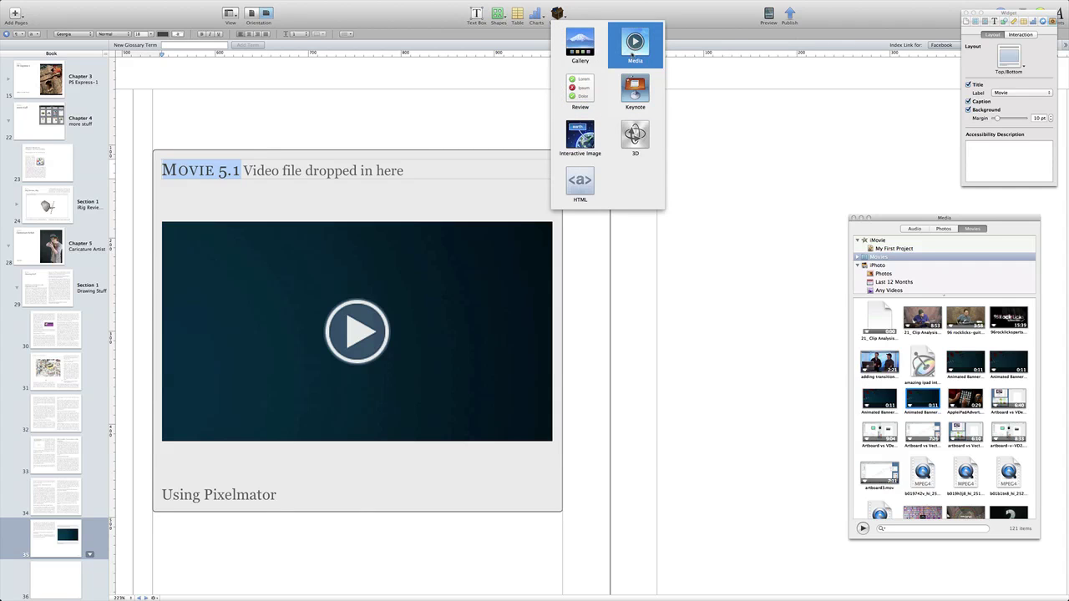
pyautogui.press('Escape')
pyautogui.press('Escape')
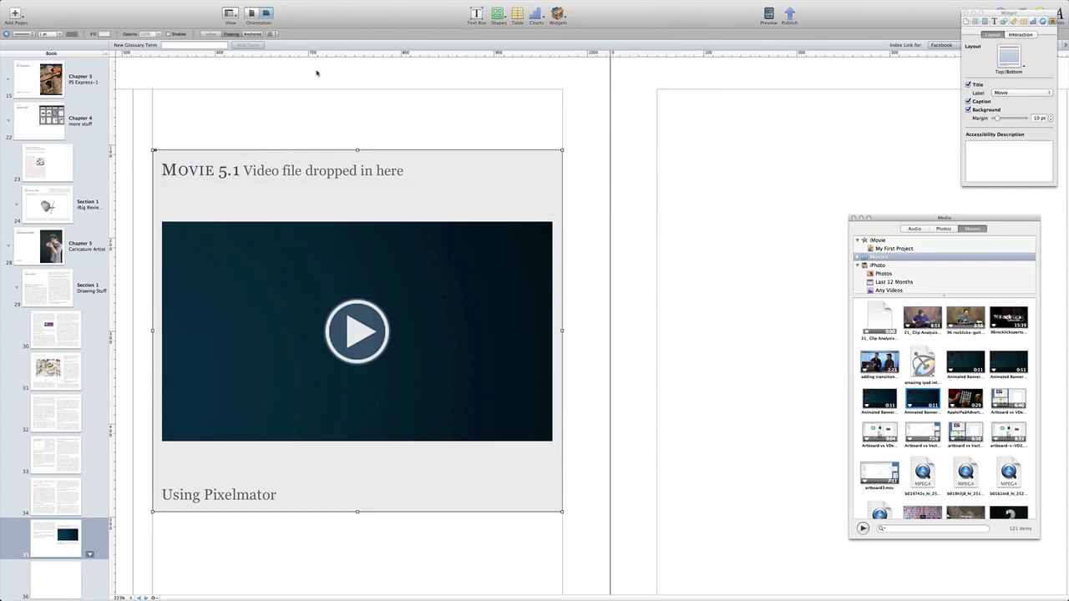
pyautogui.scroll(3, 82, 220)
pyautogui.scroll(5, 72, 72)
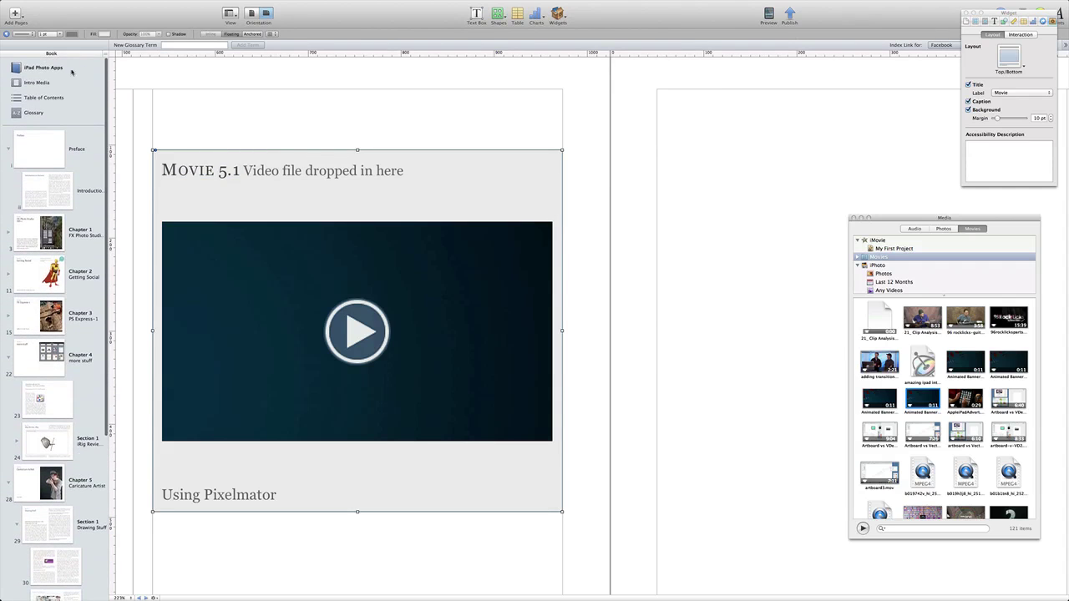
pyautogui.click(48, 83)
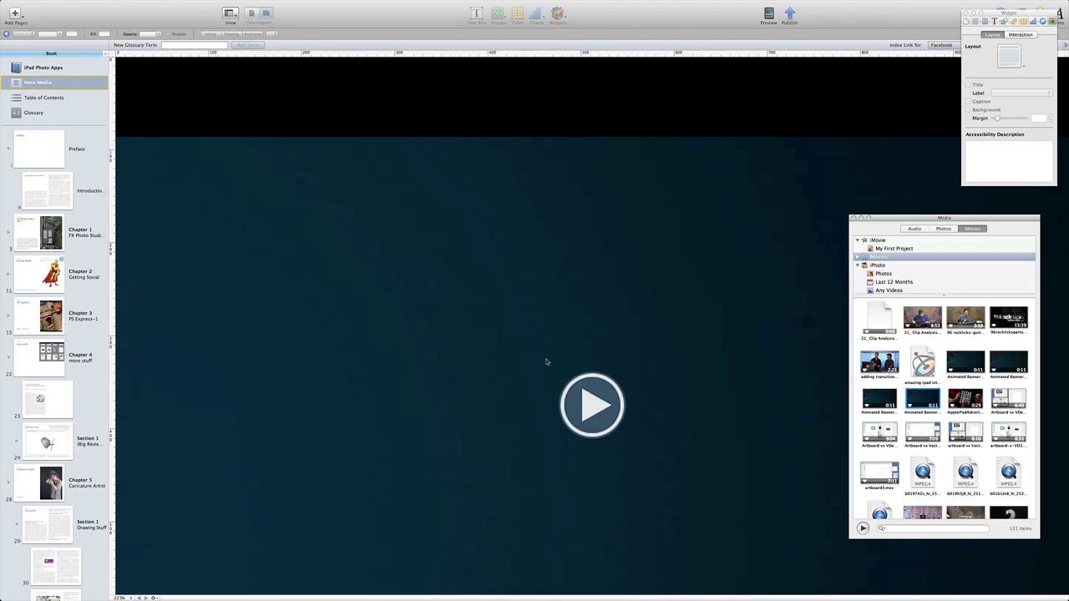
# Switch to Hype and select the Wizardgold heading and the text block below it.
pyautogui.press('super+Tab')
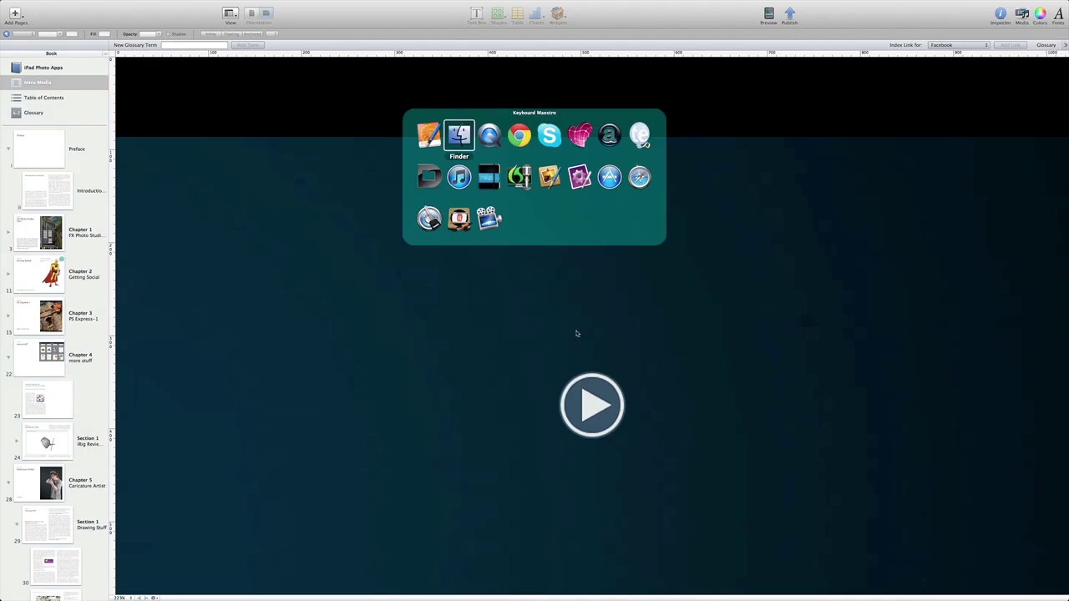
pyautogui.click(459, 220)
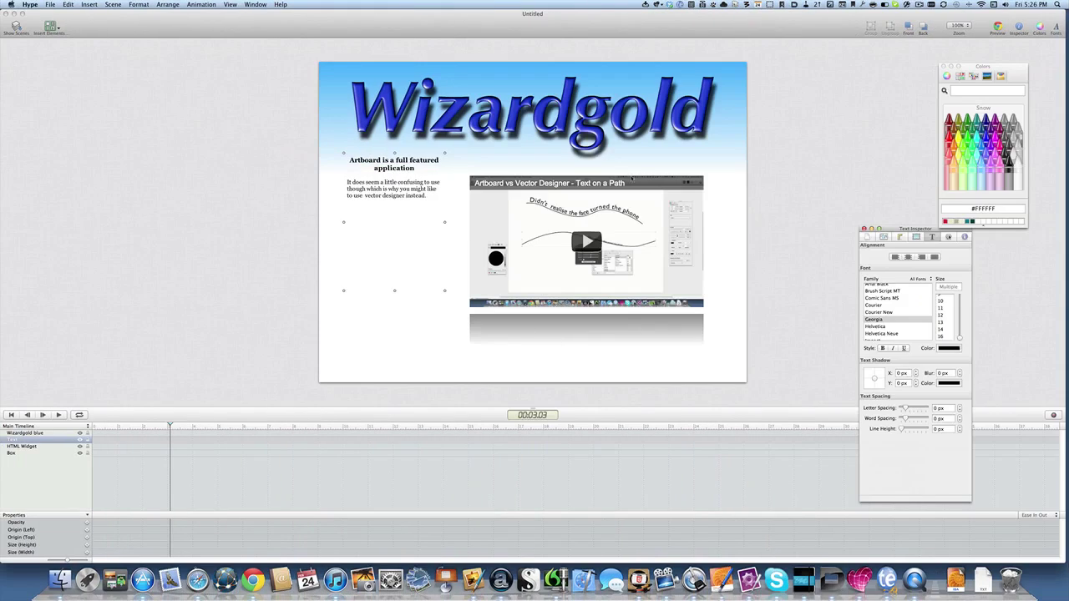
pyautogui.click(448, 118)
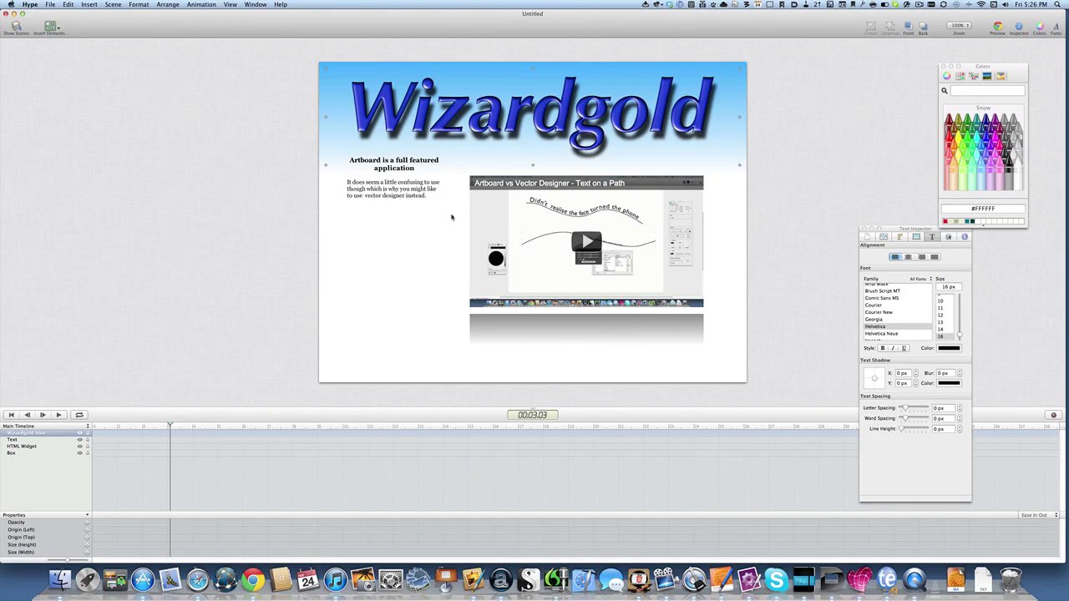
pyautogui.click(386, 197)
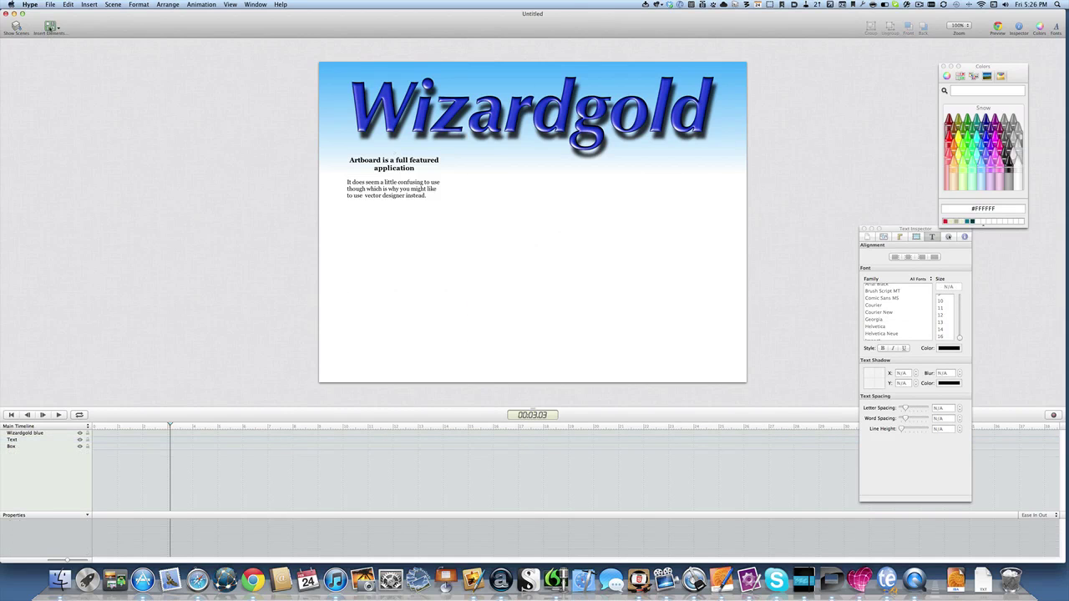
# Add an HTML widget holding the pasted YouTube embed code and export it as an iBooks Author widget.
pyautogui.click(50, 27)
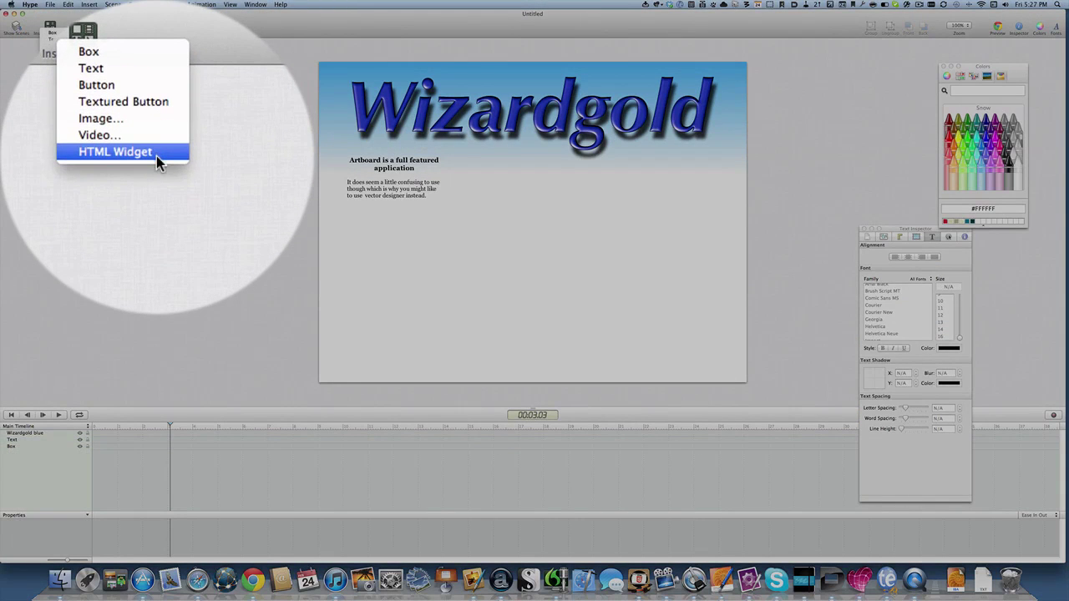
pyautogui.click(179, 181)
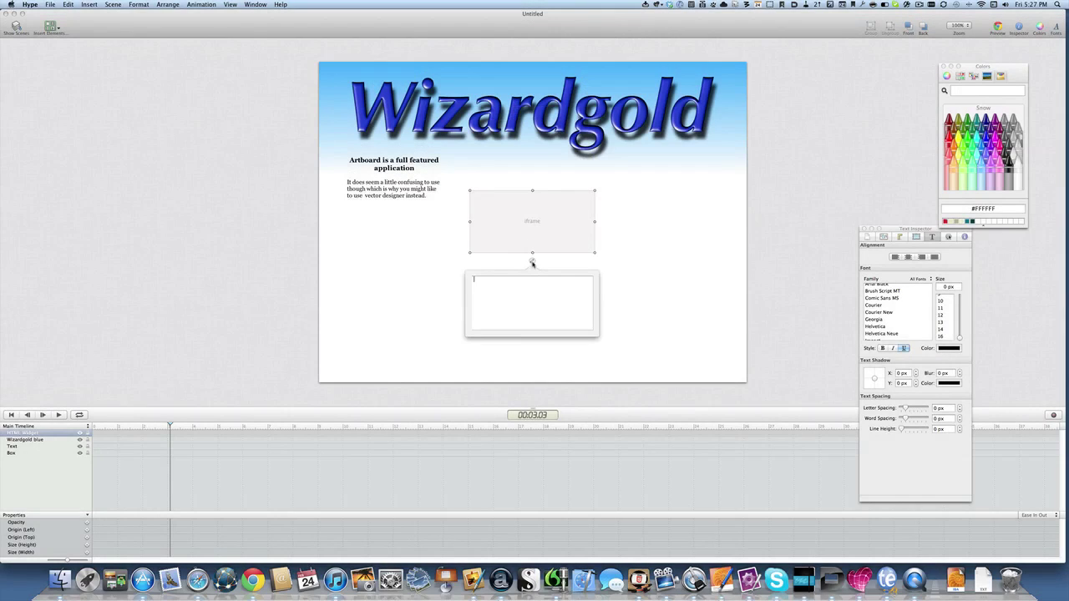
pyautogui.write('<iframe width="560" height="315" src="http://www.youtube.com/embed/2tm4eR_FbVI?rel=0" frameborder="0" allowfullscreen></iframe>')
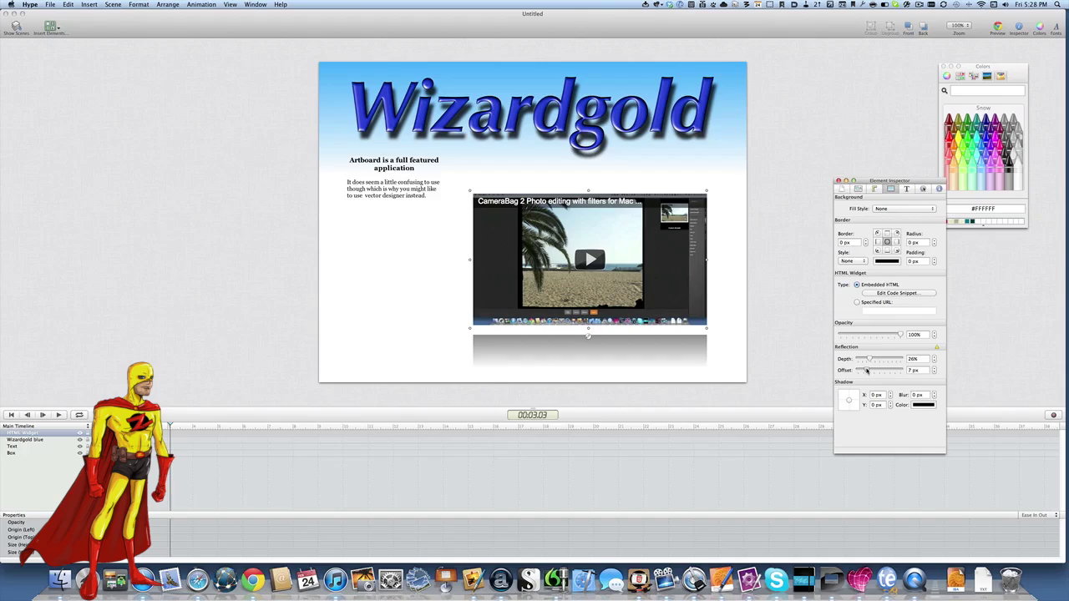
pyautogui.moveTo(867, 371); pyautogui.dragTo(852, 372)
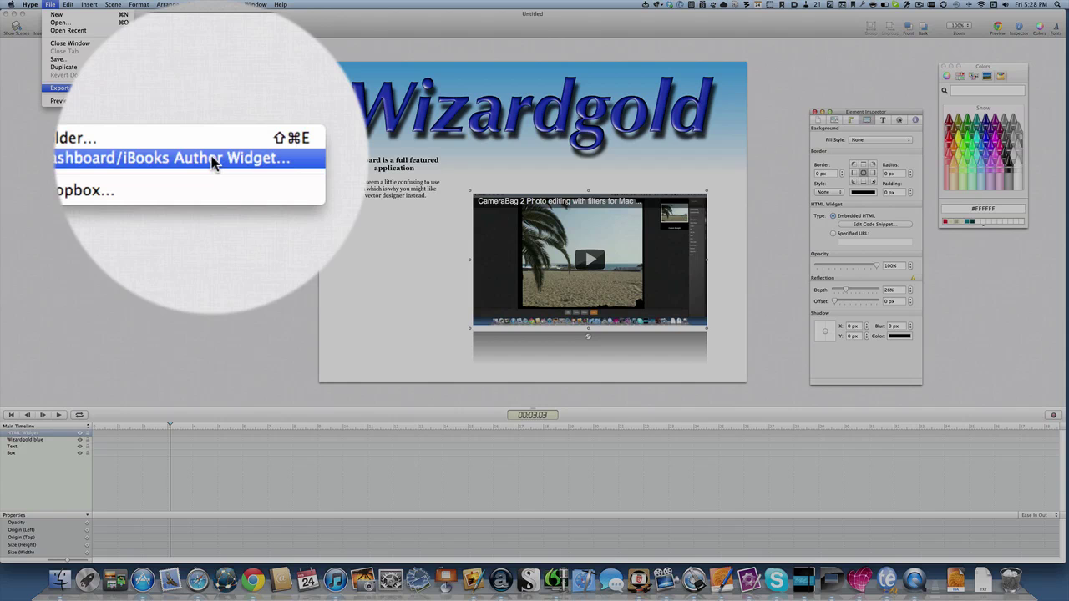
pyautogui.click(213, 162)
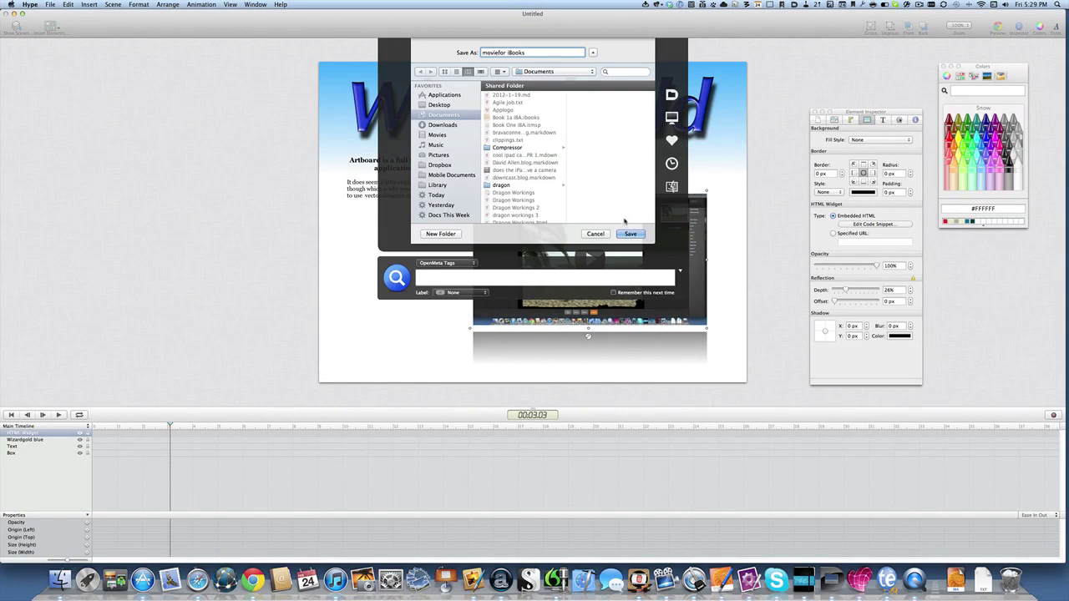
pyautogui.click(630, 235)
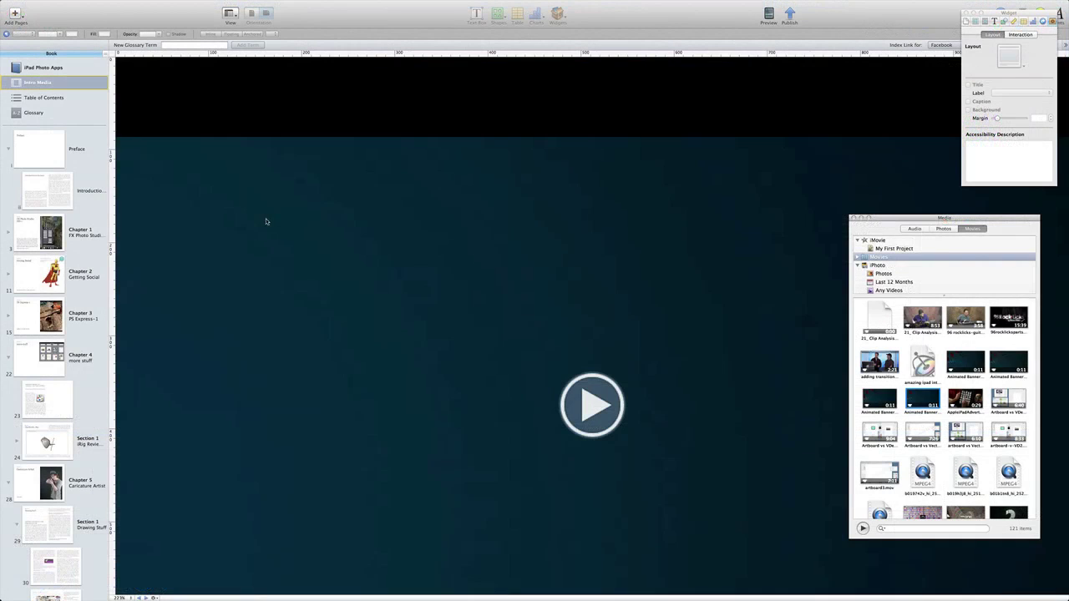
# Insert an HTML widget on blank page 36 and move it to the upper left.
pyautogui.scroll(-1, 89, 433)
pyautogui.scroll(-5, 89, 433)
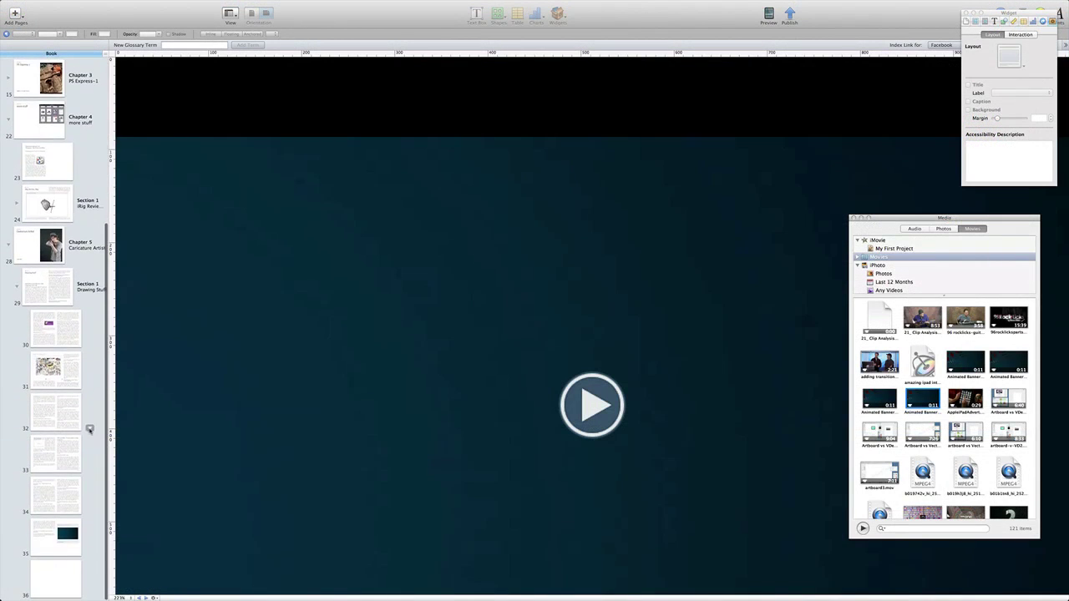
pyautogui.click(60, 571)
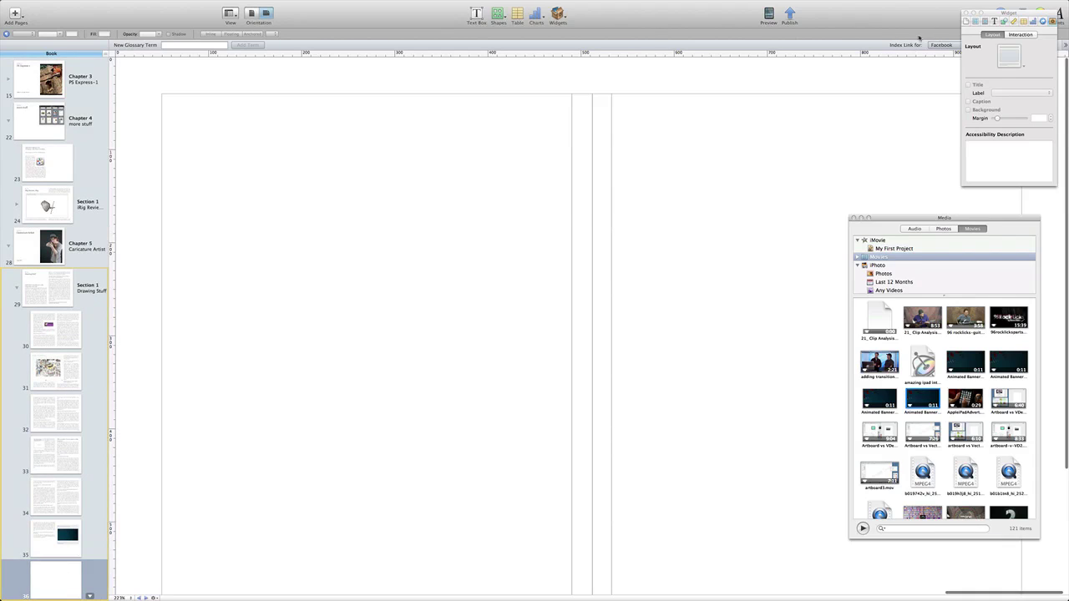
pyautogui.click(558, 15)
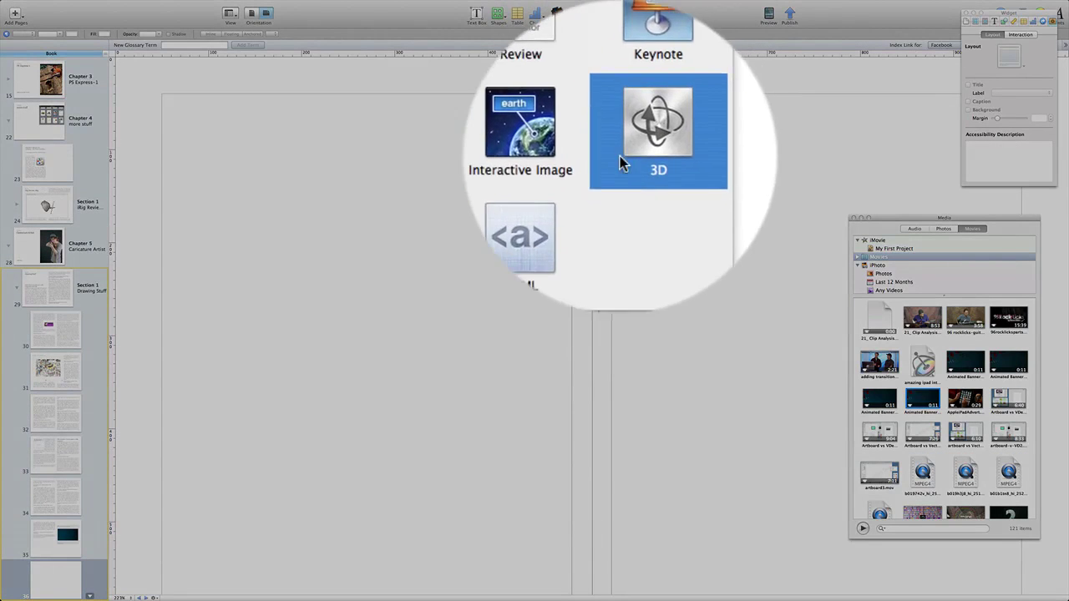
pyautogui.click(582, 190)
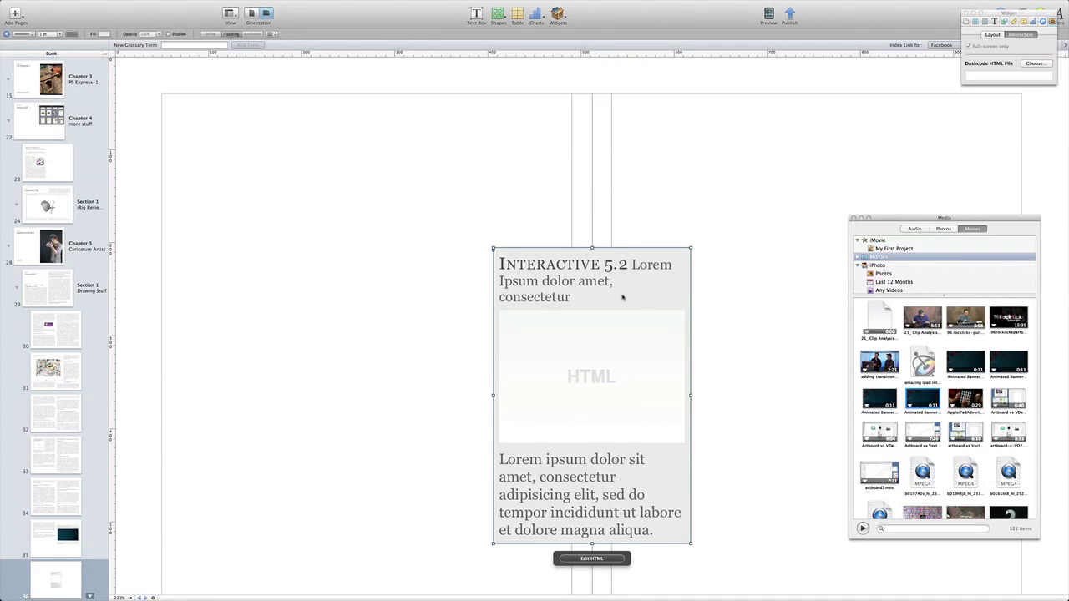
pyautogui.moveTo(623, 296); pyautogui.dragTo(370, 180)
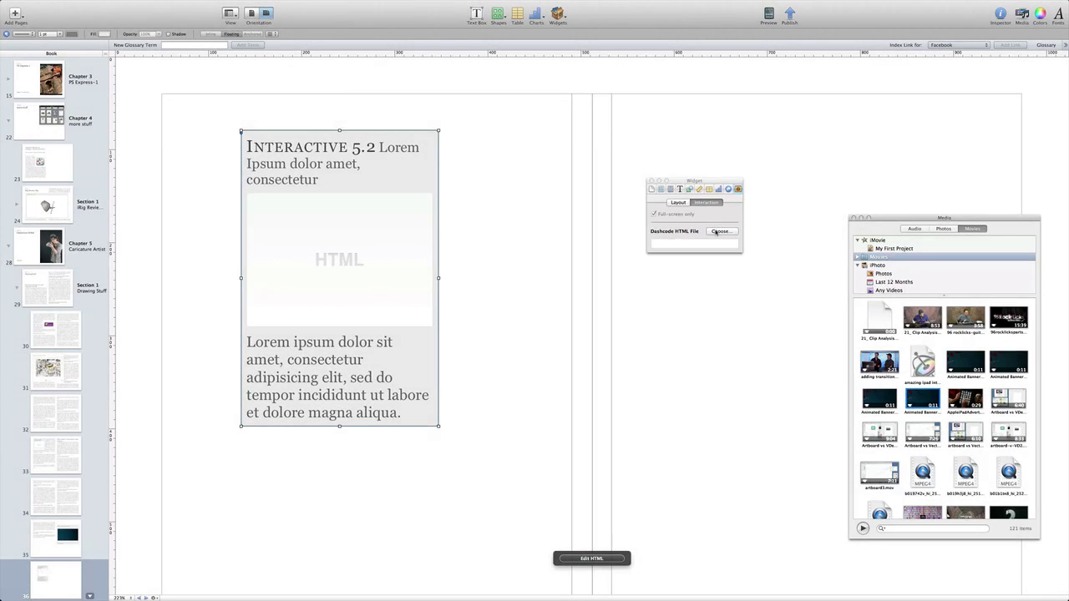
# Load the moviefor iBooks.wdgt file into the HTML widget.
pyautogui.click(717, 231)
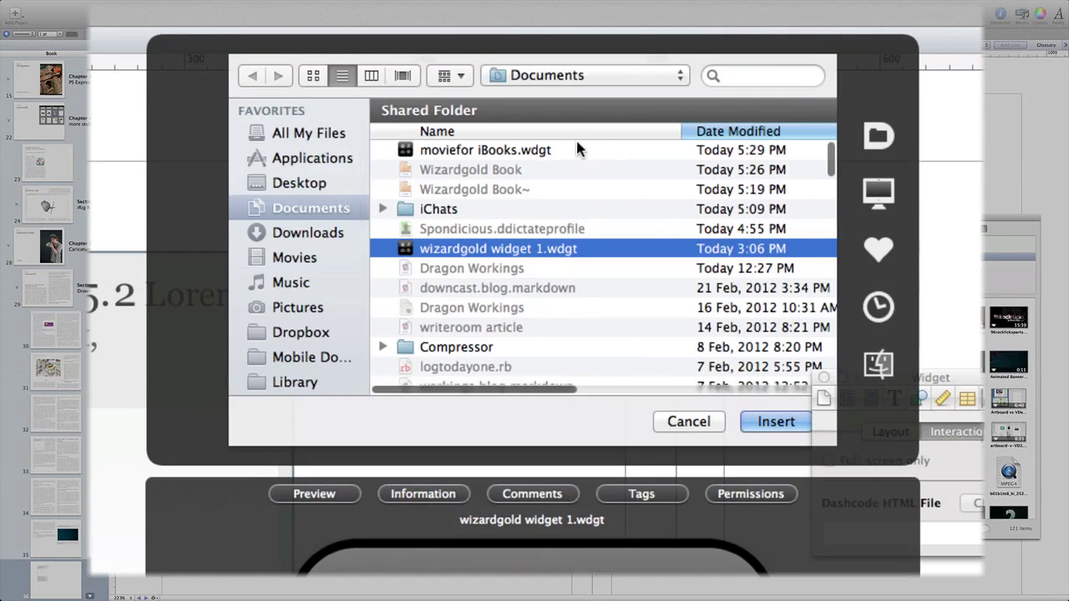
pyautogui.click(525, 150)
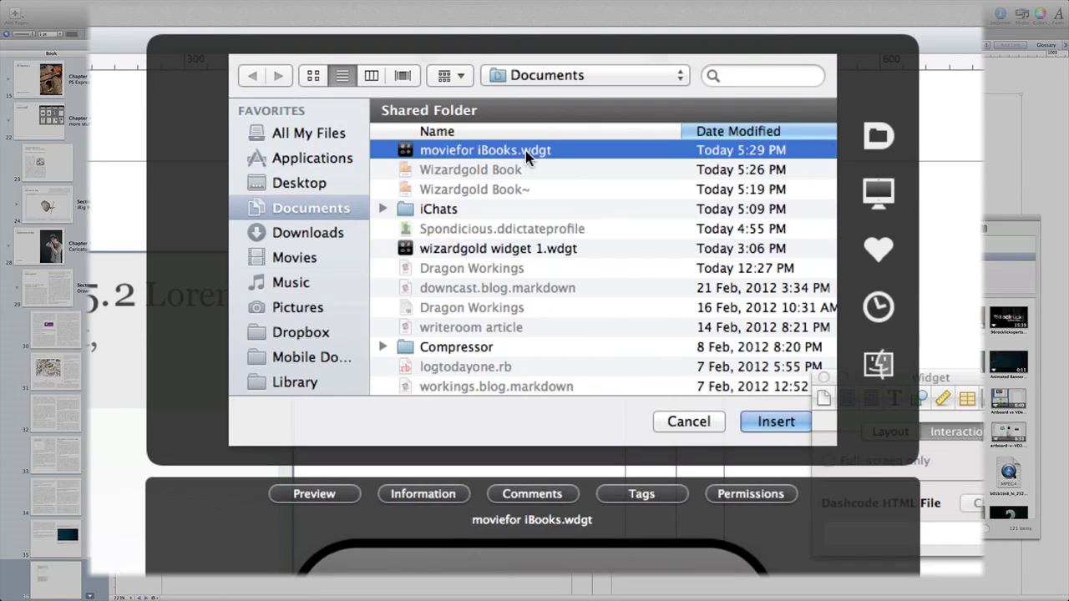
pyautogui.click(776, 421)
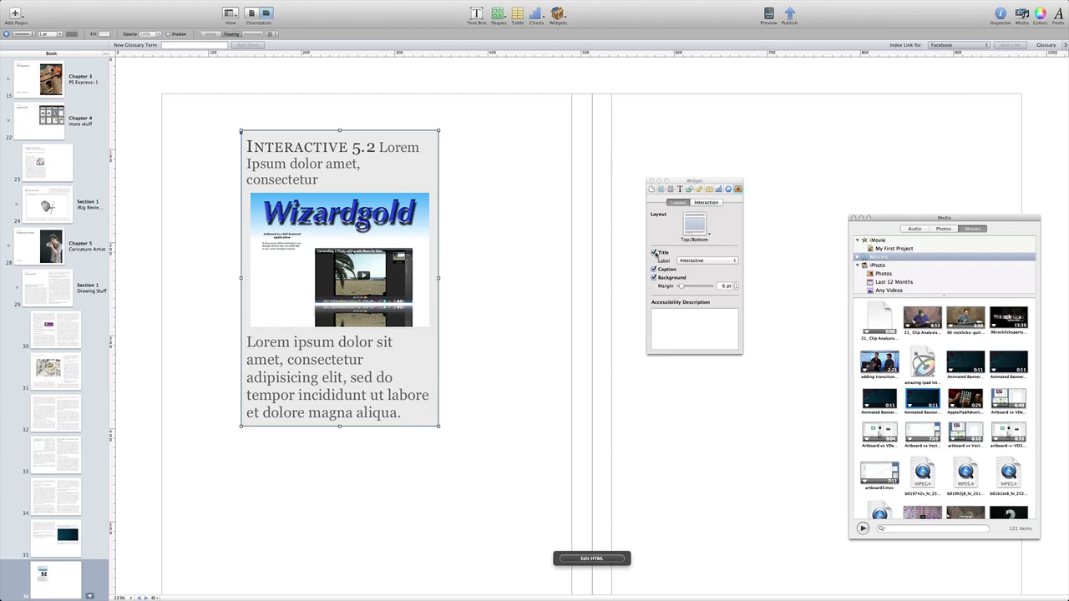
# Hide title and background, caption 'This will work if you are connected to Wifi', enlarge to about 446 × 462 pt.
pyautogui.click(655, 253)
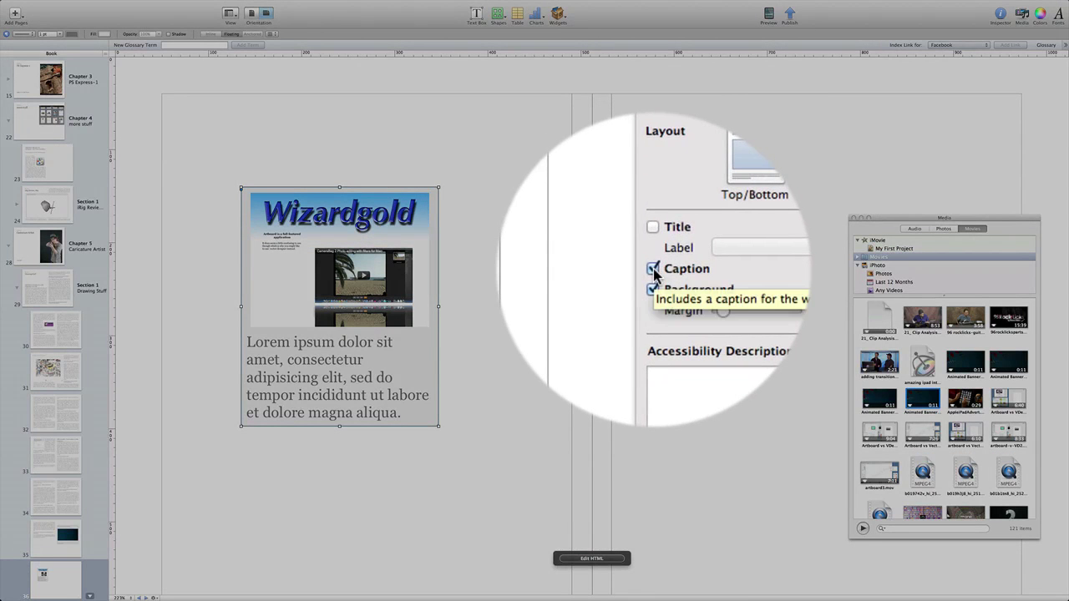
pyautogui.click(654, 278)
pyautogui.click(335, 398)
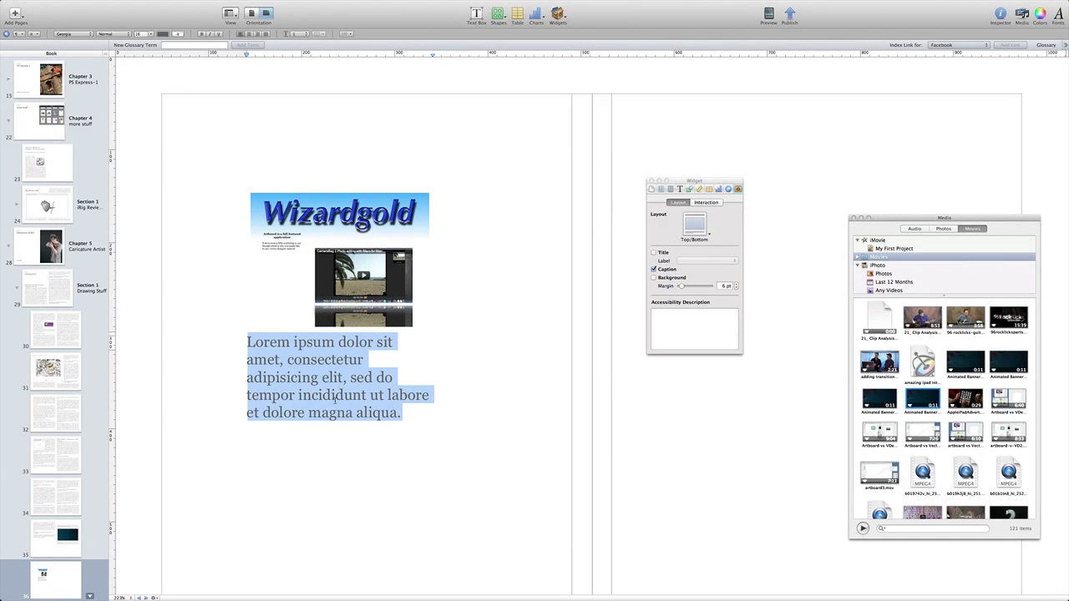
pyautogui.write('This will work if you are connected to Wifi')
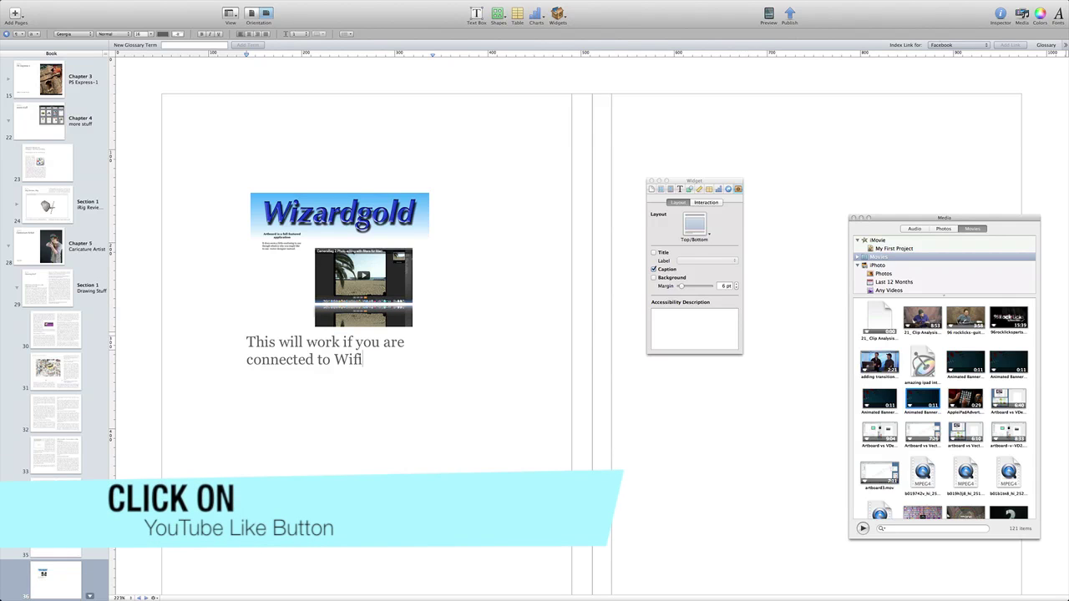
pyautogui.press('Escape')
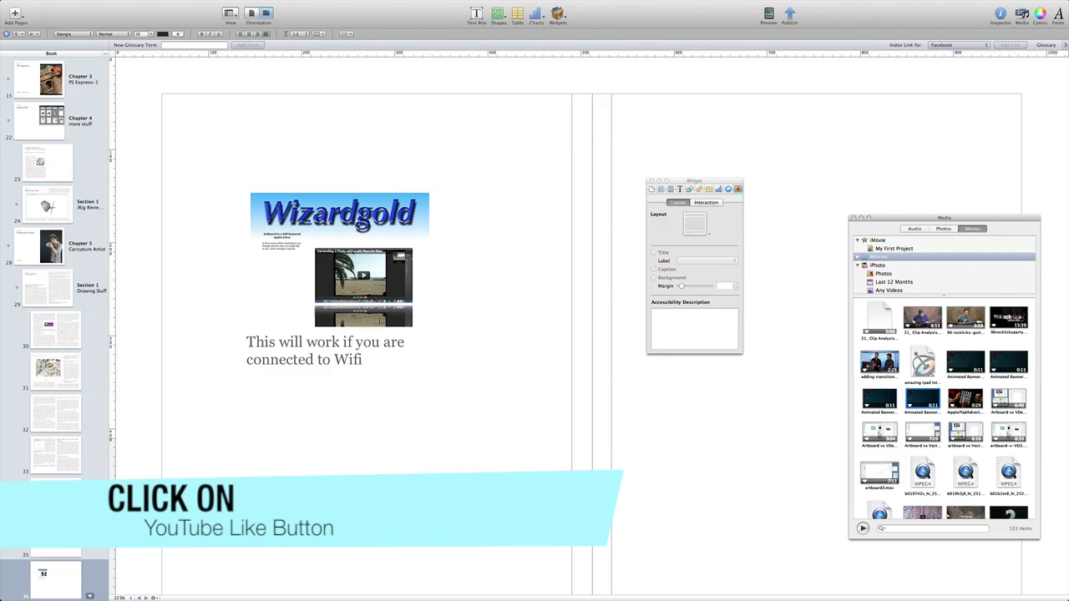
pyautogui.moveTo(344, 298); pyautogui.dragTo(263, 205)
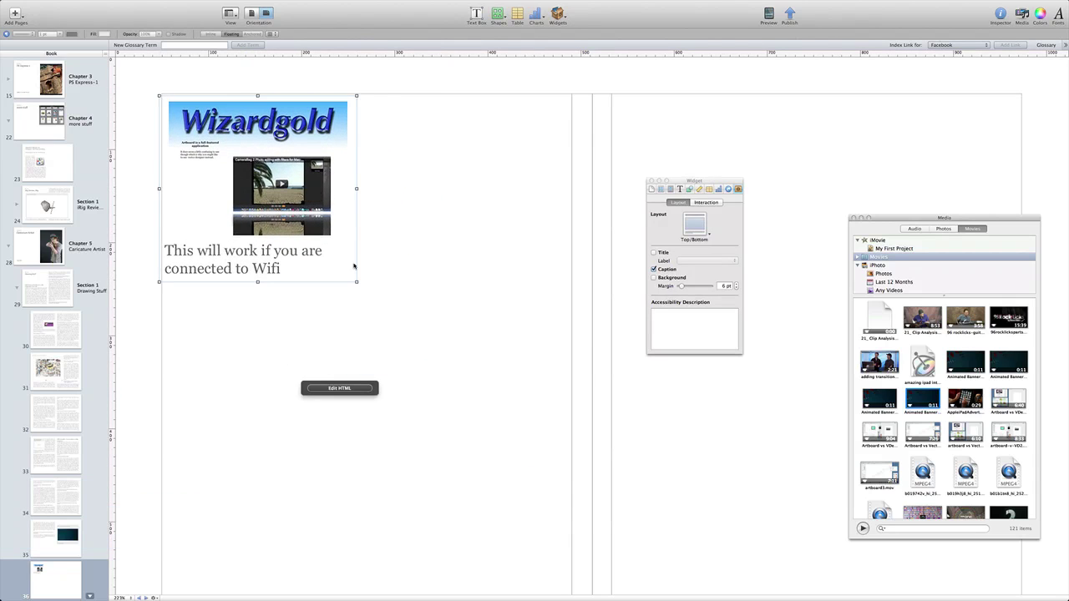
pyautogui.moveTo(357, 281); pyautogui.dragTo(574, 526)
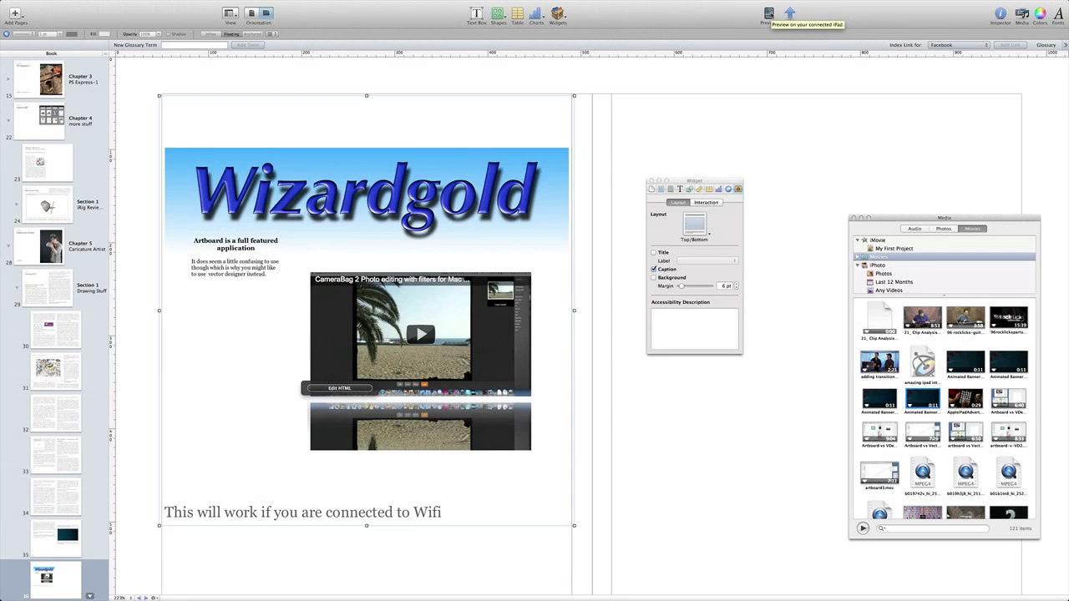
# Preview the book with the Wizardgold page on the connected iPad.
pyautogui.click(768, 14)
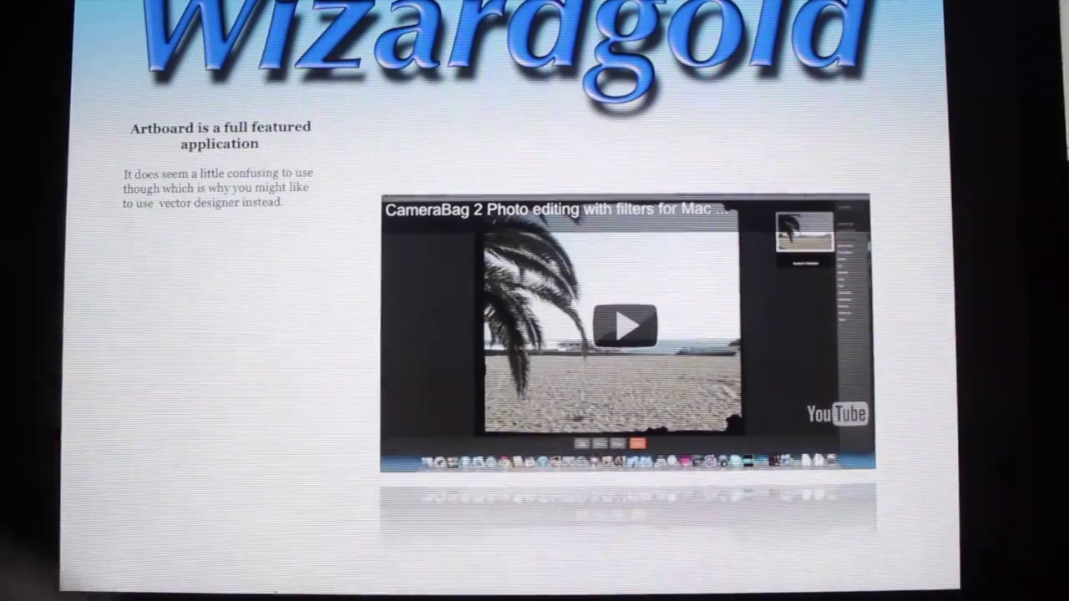
# Play the embedded CameraBag 2 YouTube video on the iPad, then pause it.
pyautogui.click(597, 344)
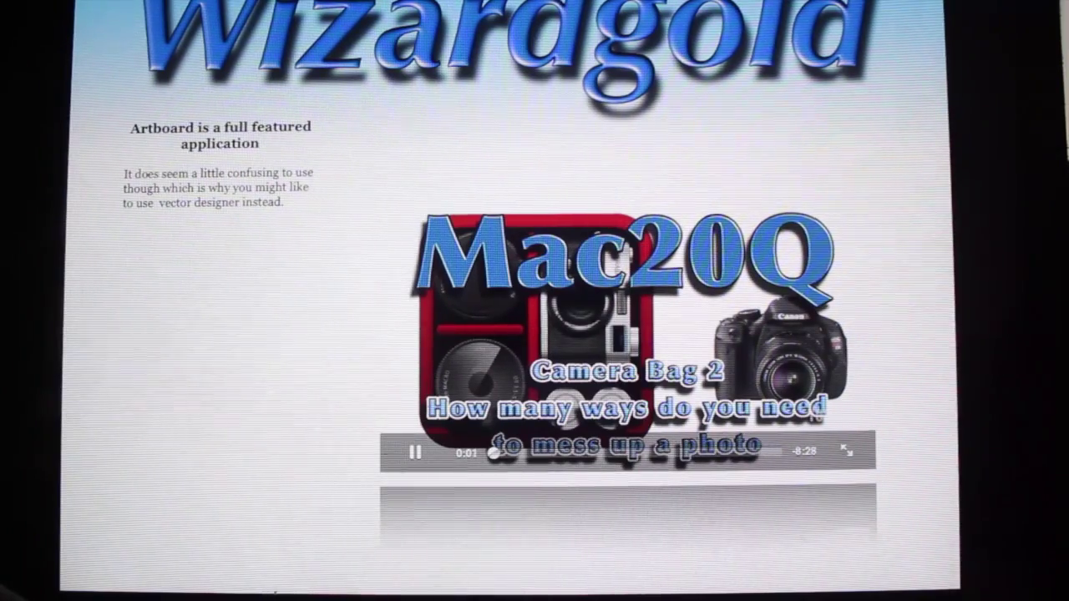
pyautogui.click(415, 452)
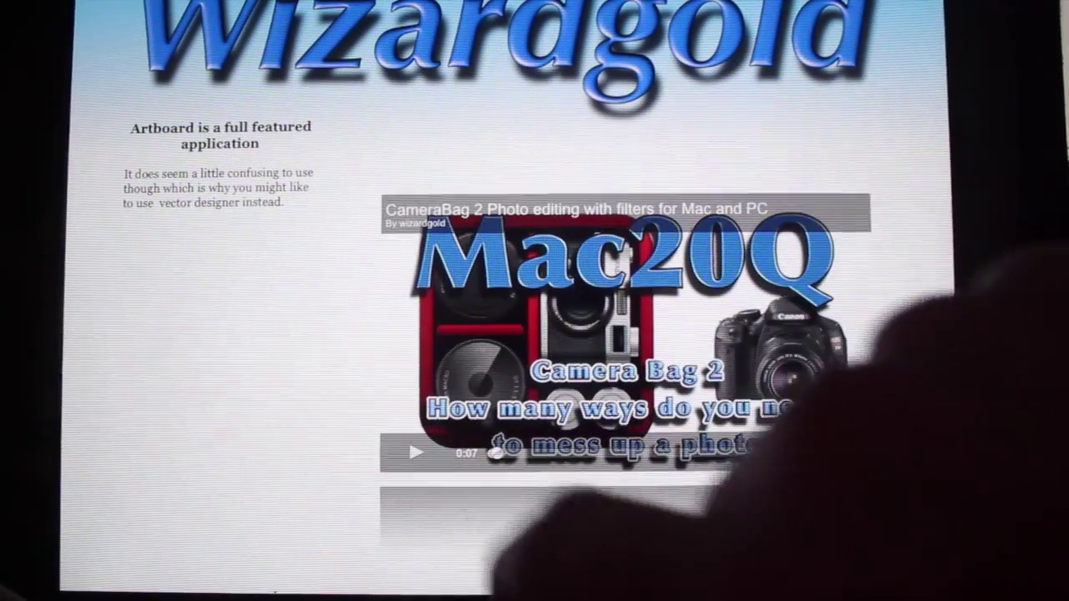